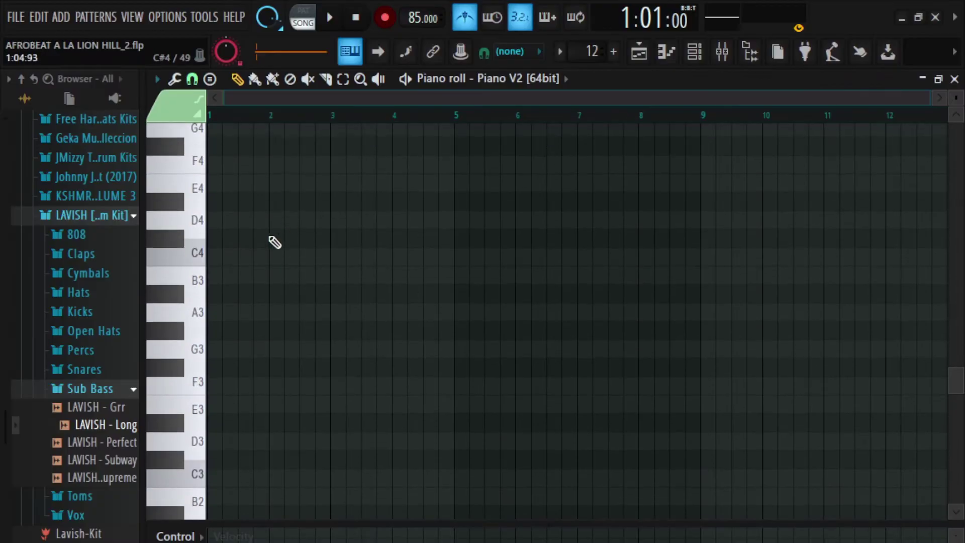
# Draw Piano V2 chords: C5–D#5–G5 and D5–F5–A#5 stacks over G#3/A#3 bass notes
pyautogui.moveTo(273, 241); pyautogui.dragTo(171, 191)
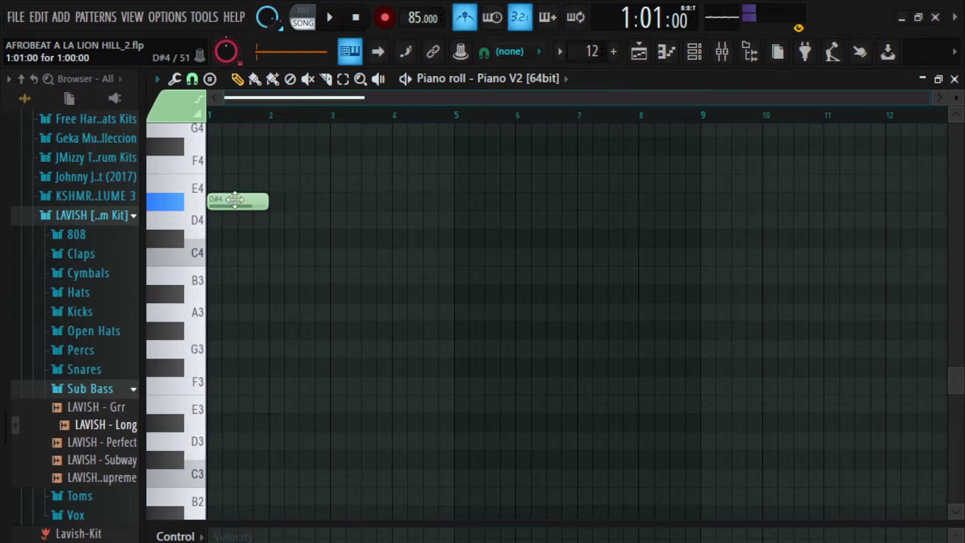
pyautogui.moveTo(271, 269); pyautogui.dragTo(272, 305)
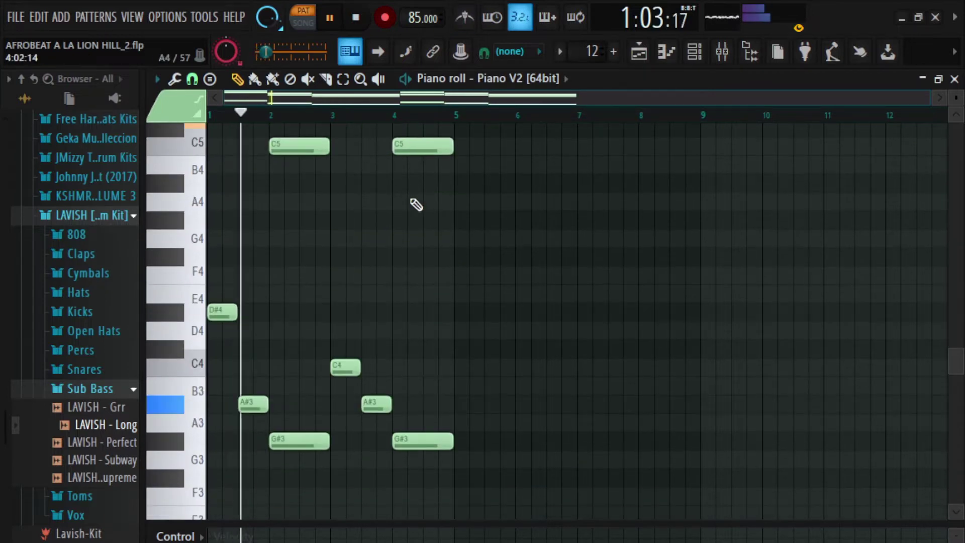
pyautogui.scroll(-2, 416, 204)
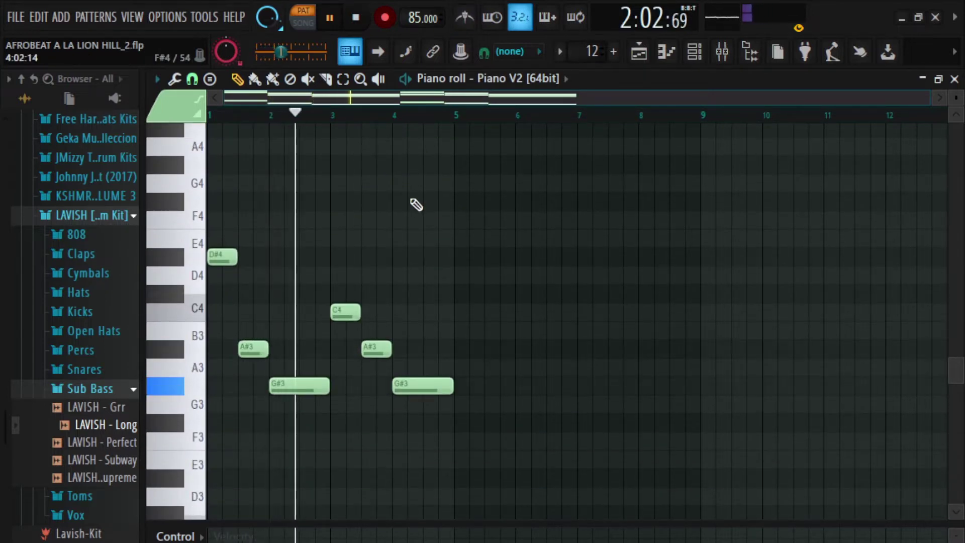
pyautogui.scroll(10, 416, 204)
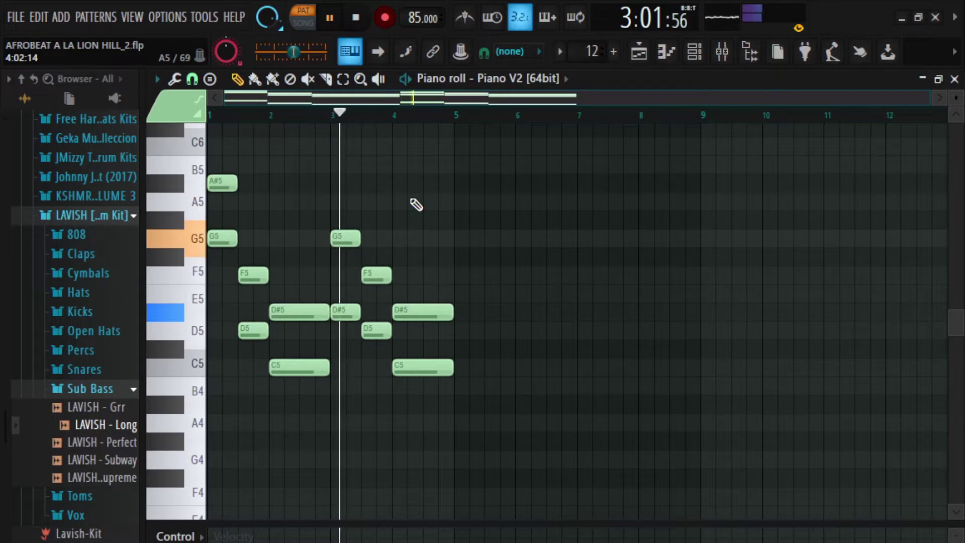
pyautogui.scroll(2, 416, 205)
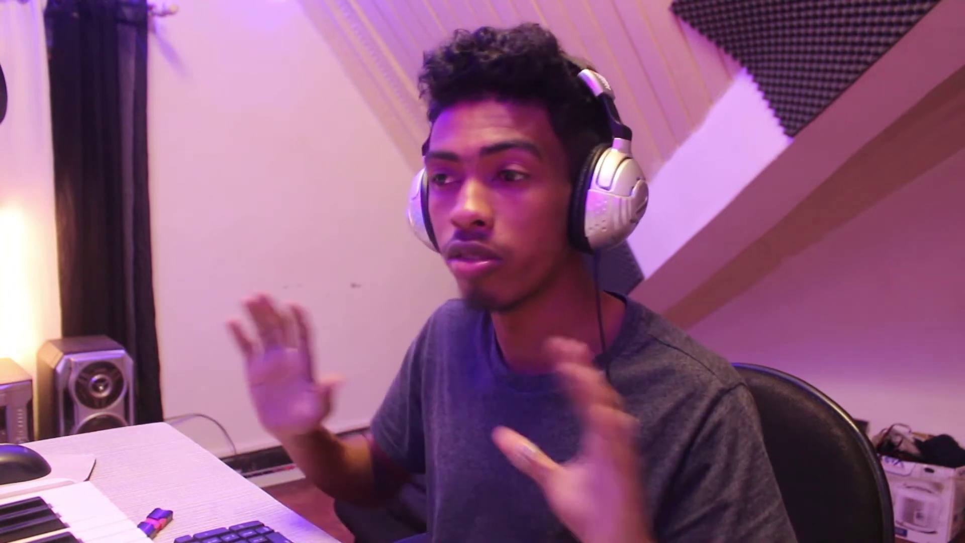
# Place Xpand!2 chord notes on D#4 and A#3, then stop playback
pyautogui.click(226, 258)
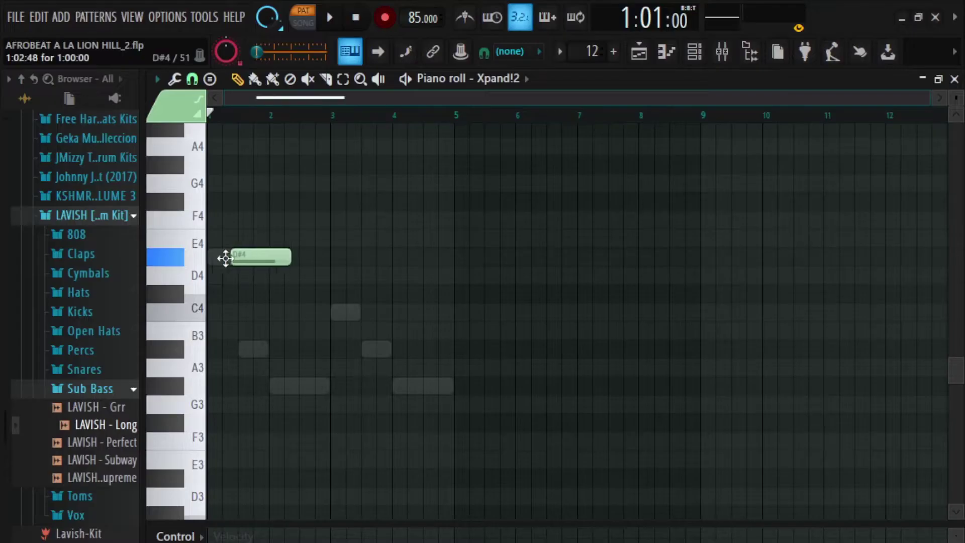
pyautogui.click(245, 348)
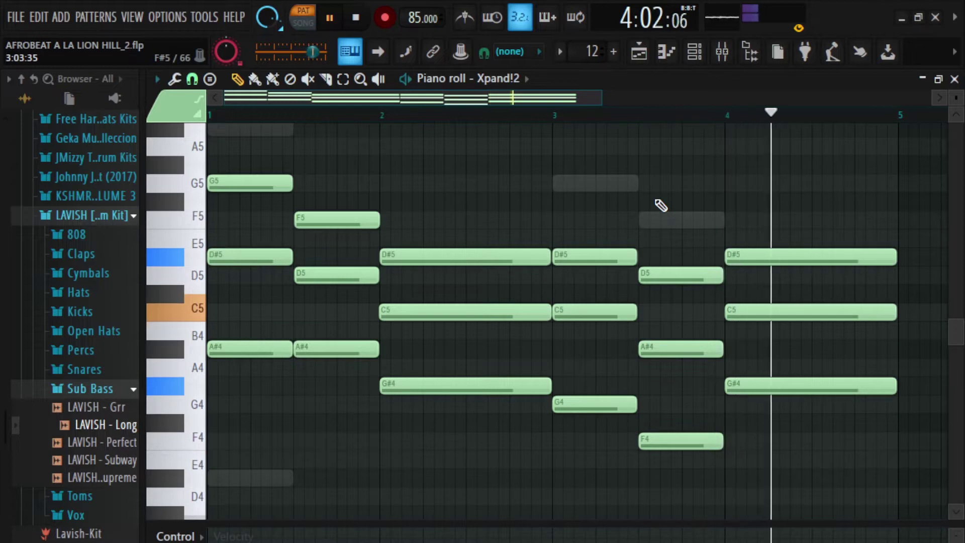
pyautogui.press('space')
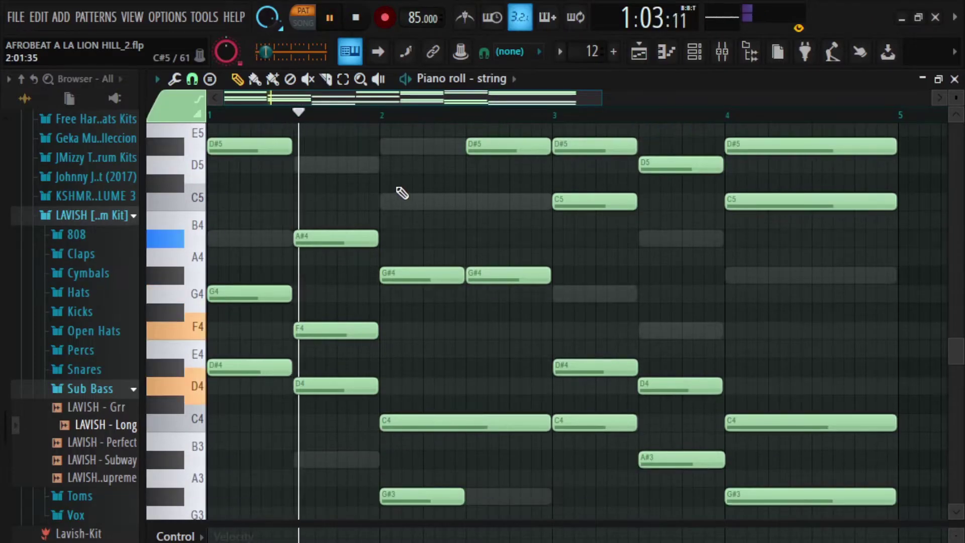
pyautogui.scroll(-3, 402, 193)
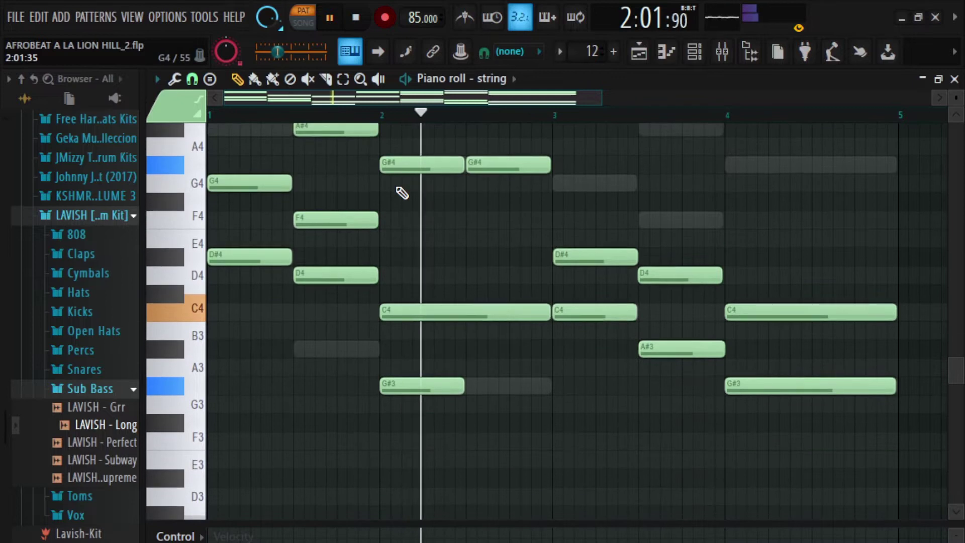
pyautogui.scroll(-2, 615, 203)
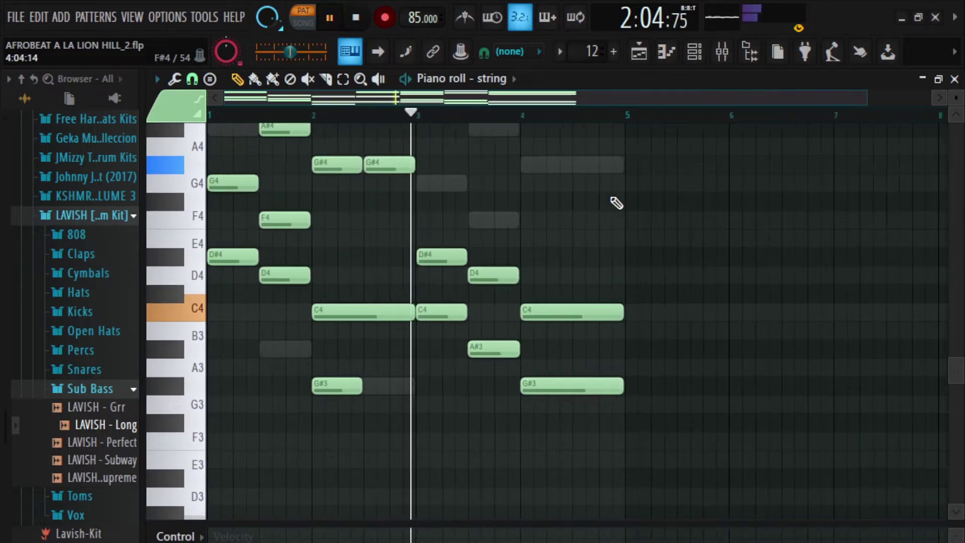
pyautogui.scroll(3, 614, 198)
pyautogui.scroll(-3, 614, 199)
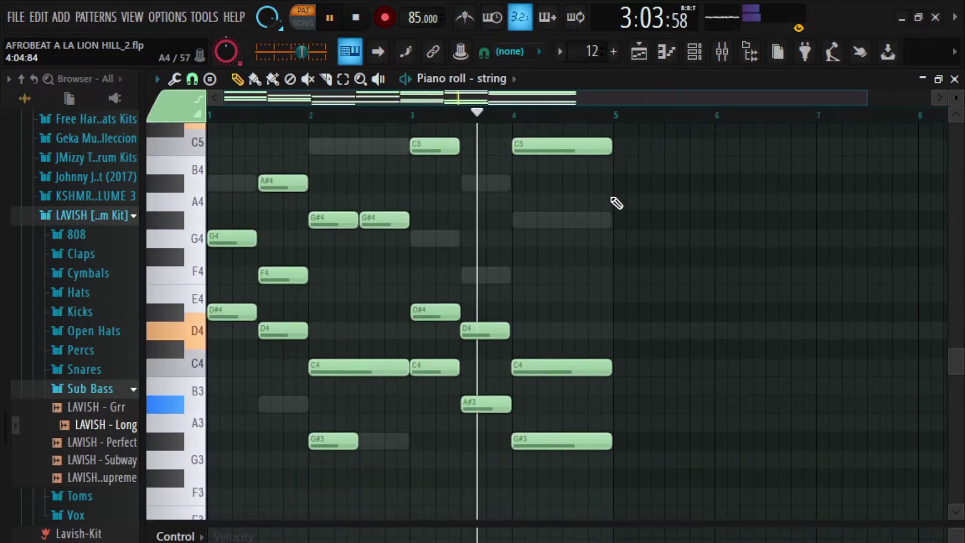
pyautogui.scroll(-1, 616, 202)
pyautogui.scroll(3, 583, 208)
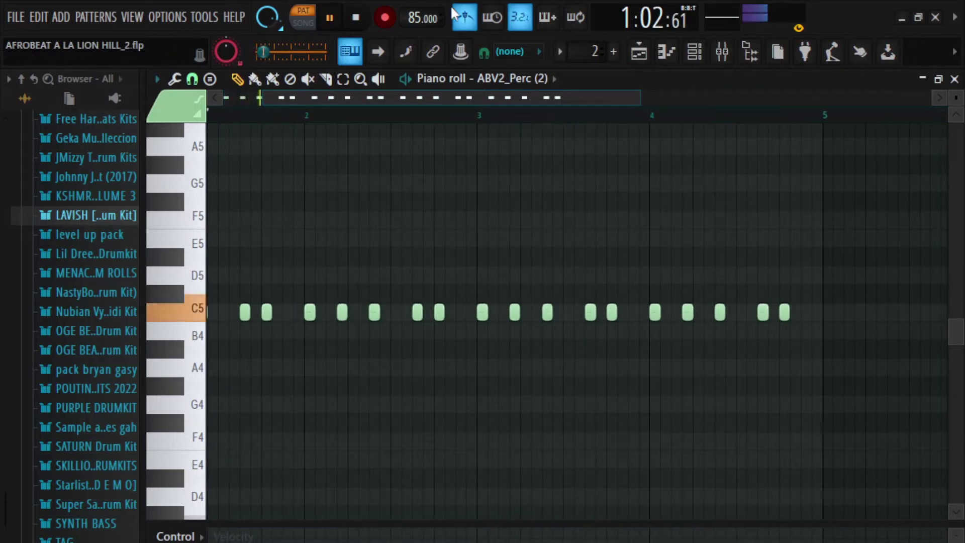
# Draw four-hit D#3 groups in bars 1–4 of ABV2_Perc (22) and zoom to review them
pyautogui.moveTo(493, 101); pyautogui.dragTo(367, 93)
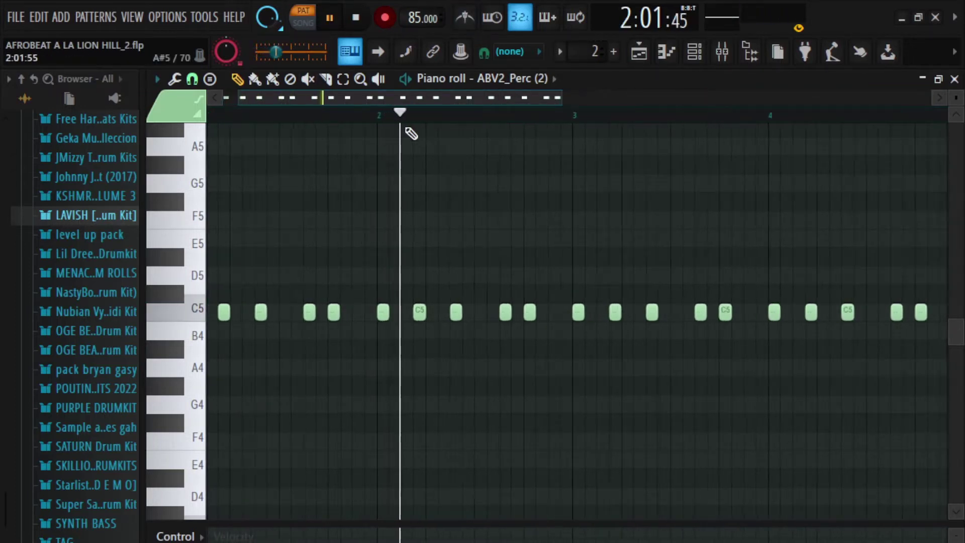
pyautogui.scroll(1, 411, 134)
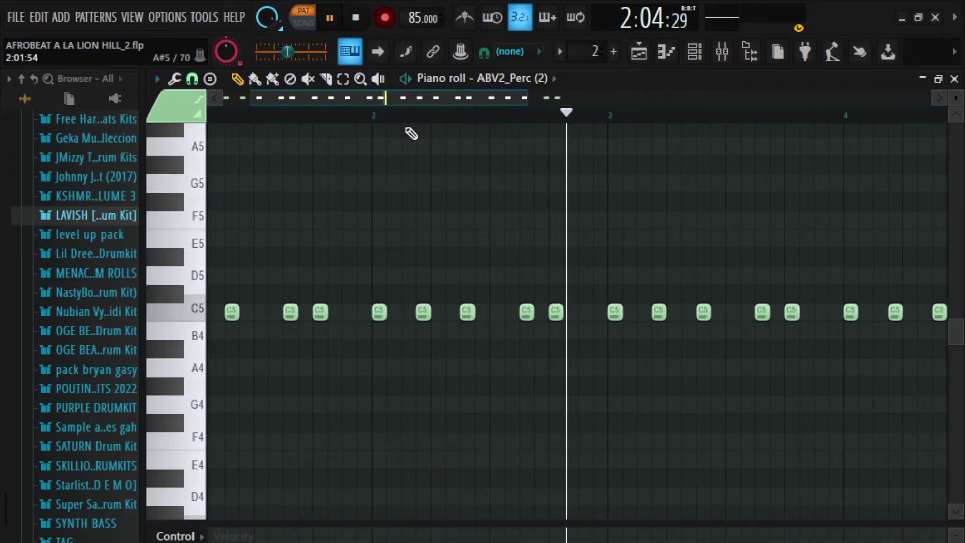
pyautogui.scroll(-3, 411, 133)
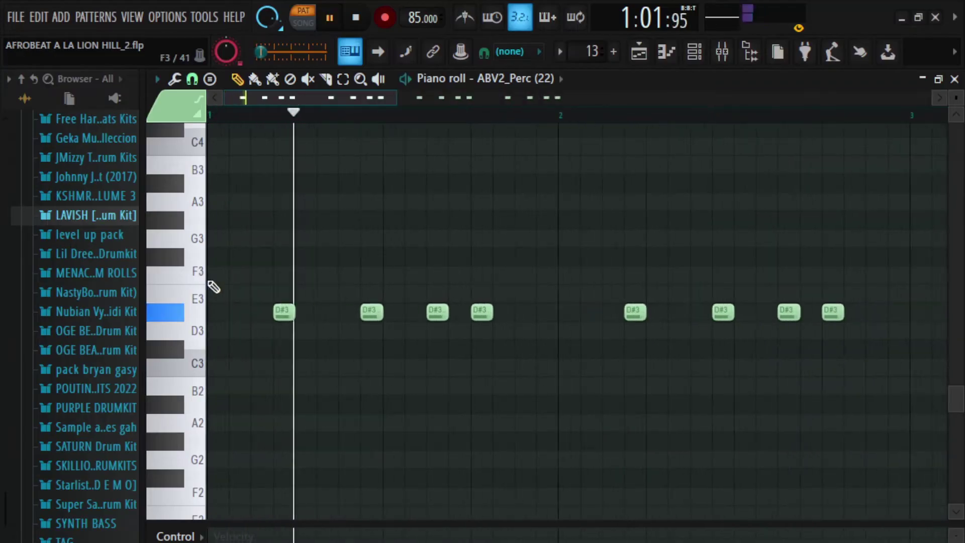
pyautogui.scroll(-3, 489, 269)
pyautogui.keyDown('ctrl'); pyautogui.scroll(-2, 489, 270); pyautogui.keyUp('ctrl')
pyautogui.scroll(1, 564, 277)
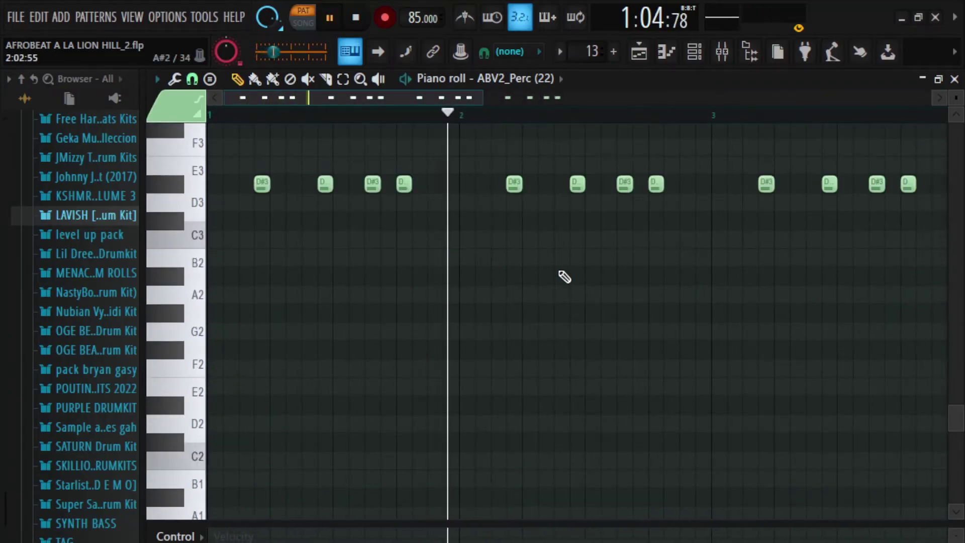
pyautogui.scroll(1, 564, 277)
pyautogui.keyDown('ctrl'); pyautogui.scroll(-3, 517, 230); pyautogui.keyUp('ctrl')
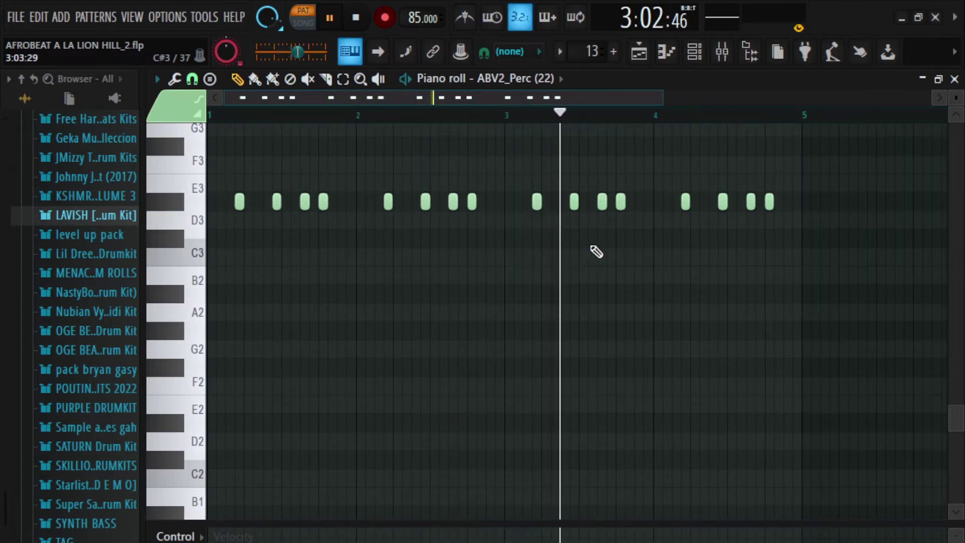
pyautogui.keyDown('ctrl'); pyautogui.scroll(-1, 596, 251); pyautogui.keyUp('ctrl')
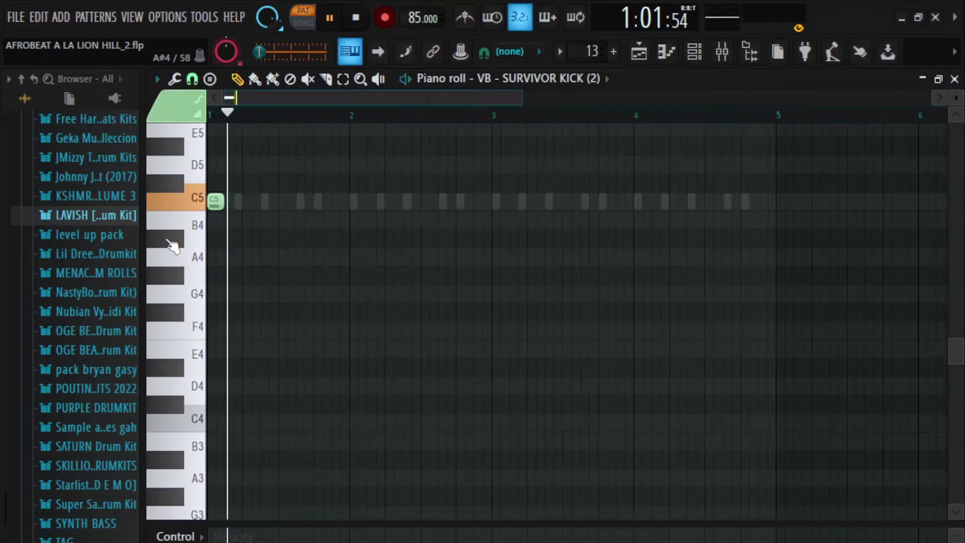
# Add C5 kick hits to VB - SURVIVOR KICK (2) up to the start of bar 3
pyautogui.scroll(3, 394, 222)
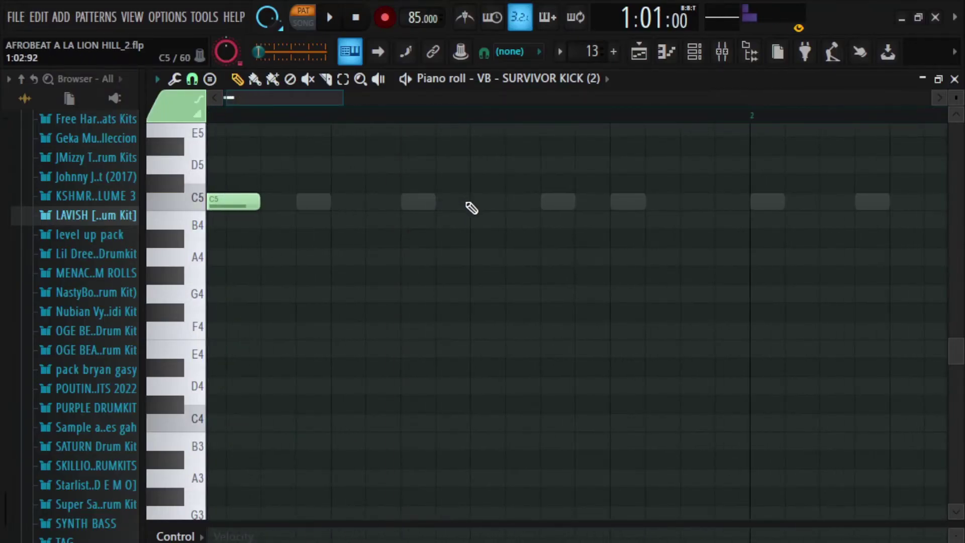
pyautogui.click(473, 202)
pyautogui.click(550, 201)
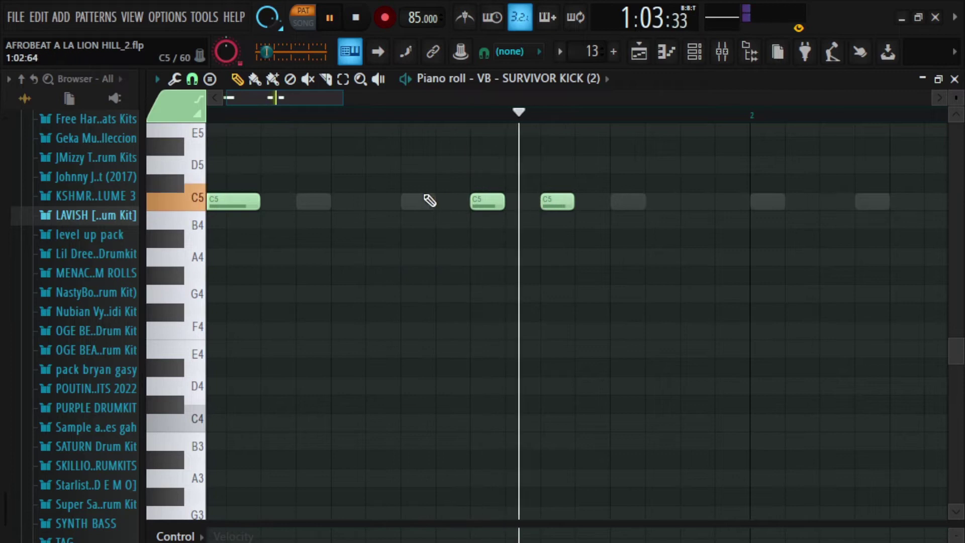
pyautogui.scroll(-2, 429, 201)
pyautogui.click(562, 201)
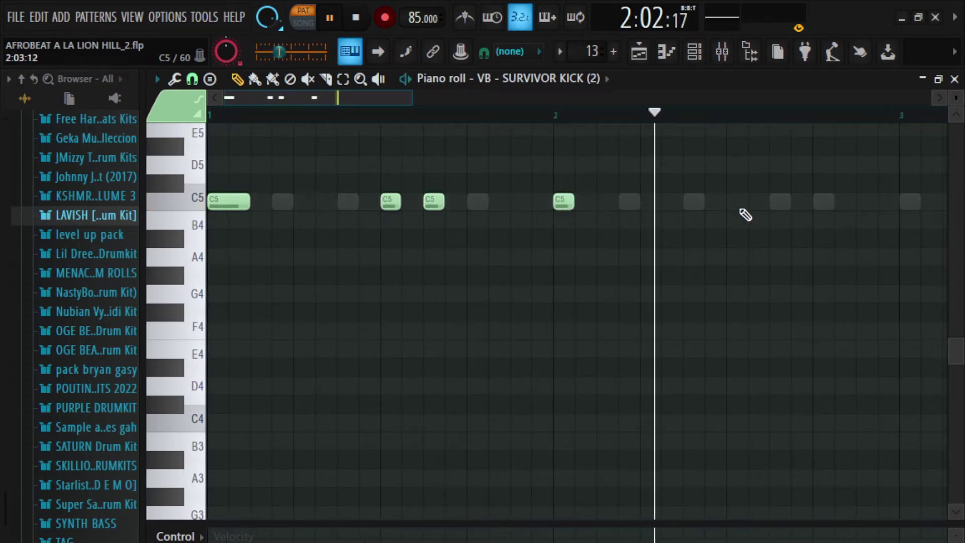
pyautogui.click(810, 203)
pyautogui.click(898, 202)
# Add more C5 kick hits through bar 3 and near the end of bar 4
pyautogui.scroll(-1, 439, 204)
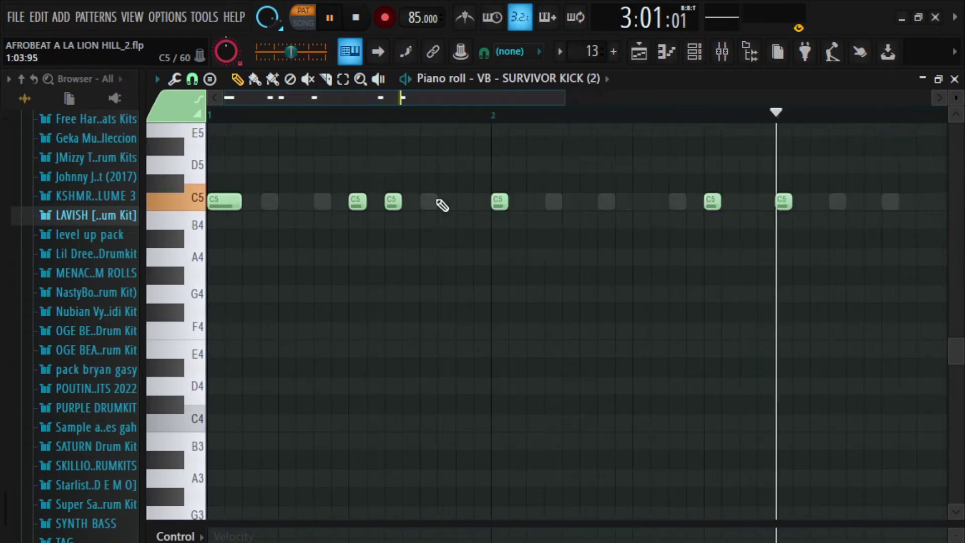
pyautogui.click(586, 201)
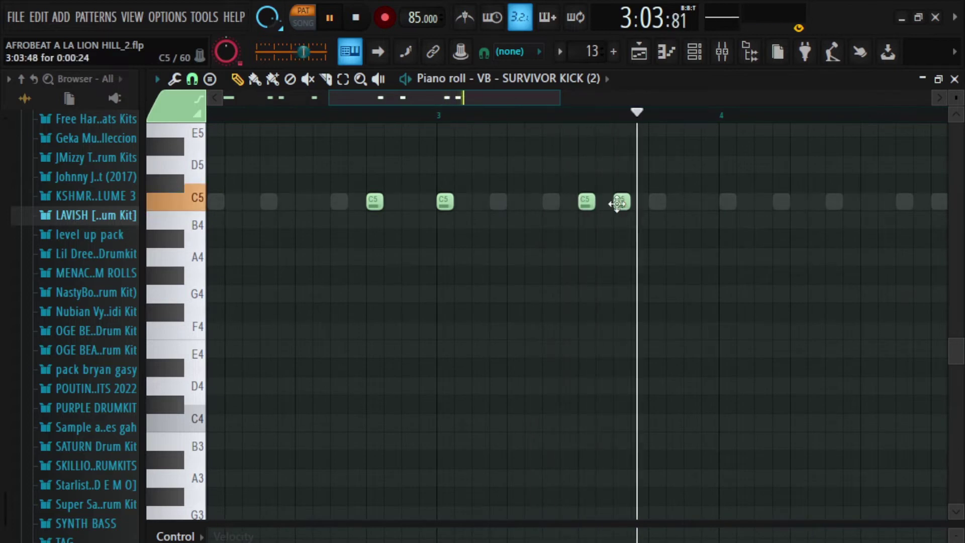
pyautogui.click(622, 202)
pyautogui.click(728, 201)
pyautogui.scroll(-2, 641, 211)
pyautogui.scroll(3, 649, 213)
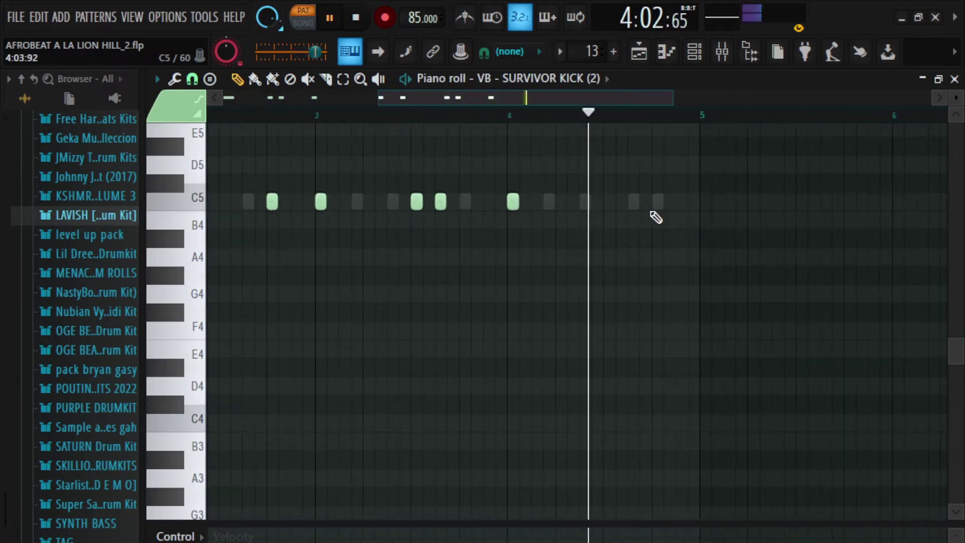
pyautogui.click(656, 202)
pyautogui.scroll(-2, 533, 216)
pyautogui.scroll(-2, 533, 216)
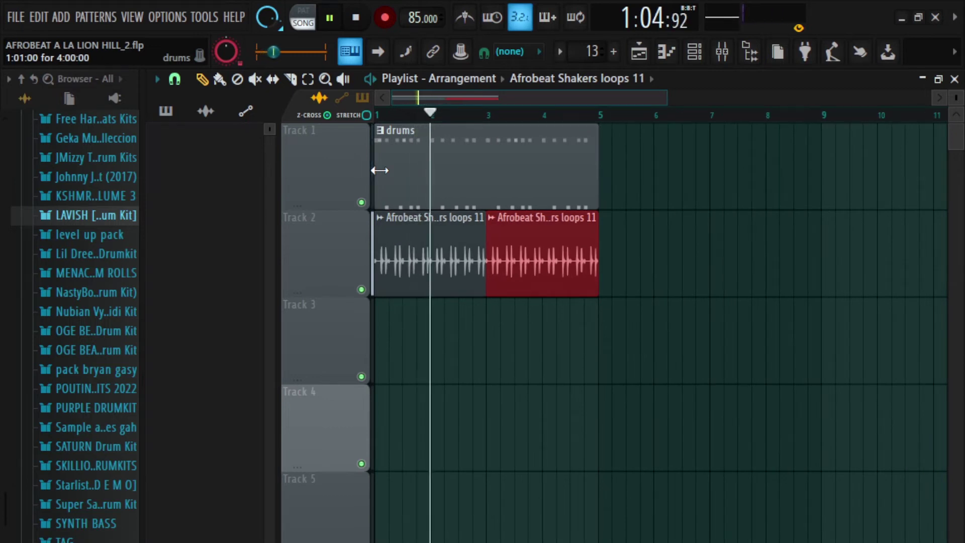
# Place the melodies clip on Track 3 and raise the Master fader to 2.8 dB
pyautogui.scroll(-3, 381, 172)
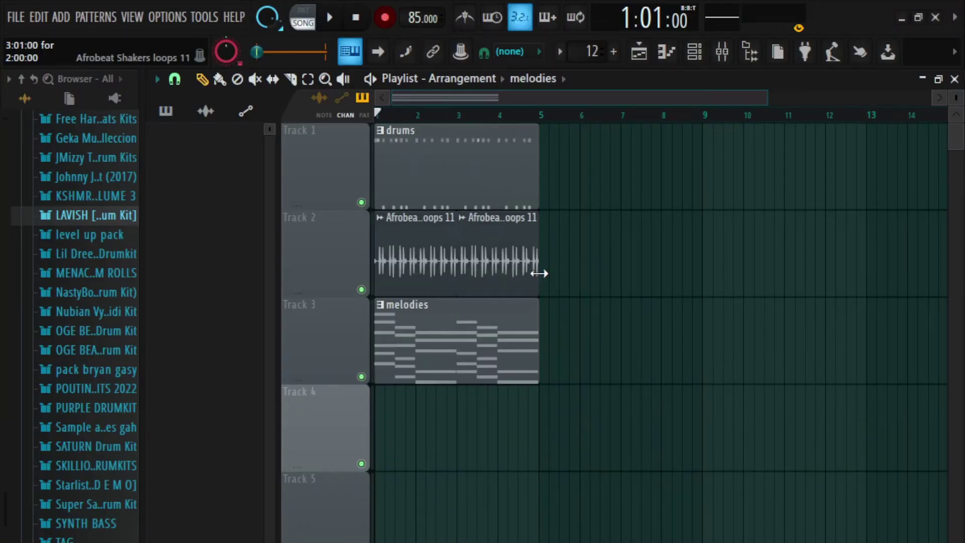
pyautogui.scroll(3, 452, 276)
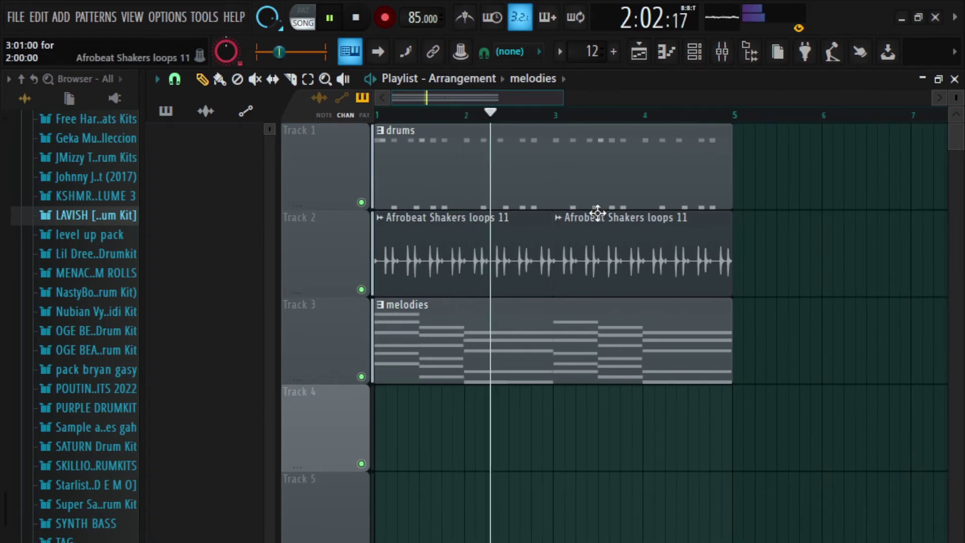
pyautogui.click(723, 51)
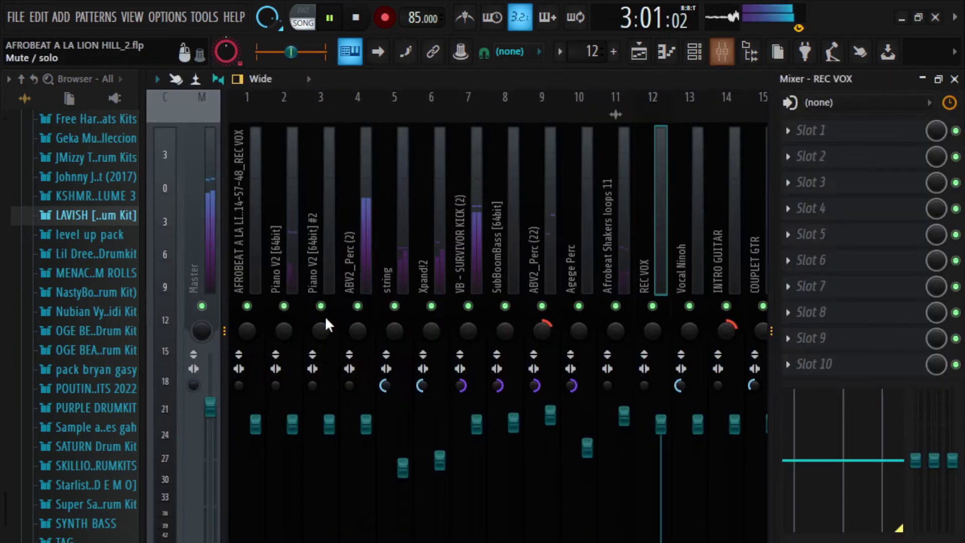
pyautogui.moveTo(218, 363); pyautogui.dragTo(218, 340)
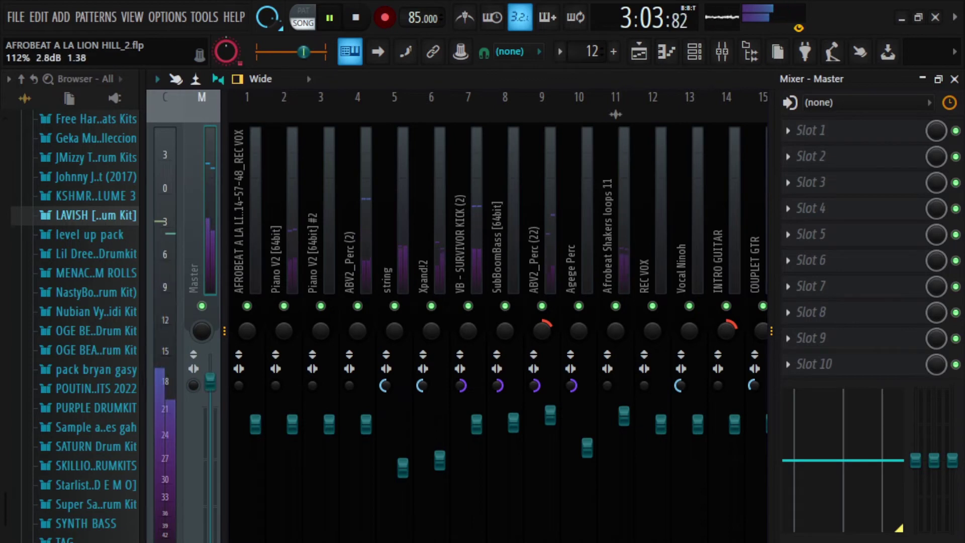